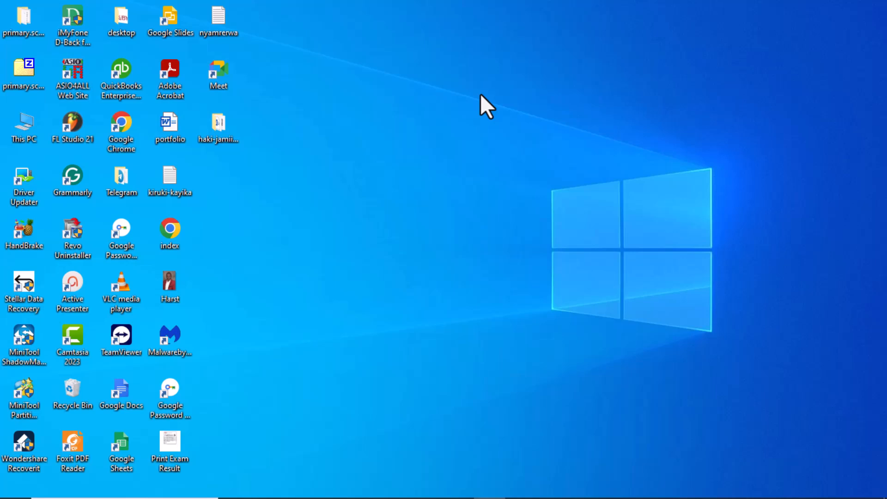
{"action": "left_click", "coordinate": [406, 484]}
{"action": "left_click", "coordinate": [754, 15]}
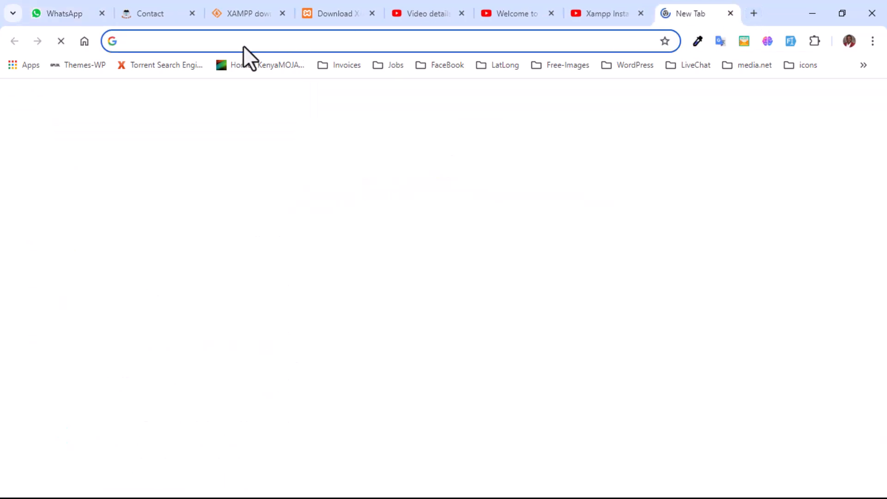
{"action": "left_click", "coordinate": [258, 43]}
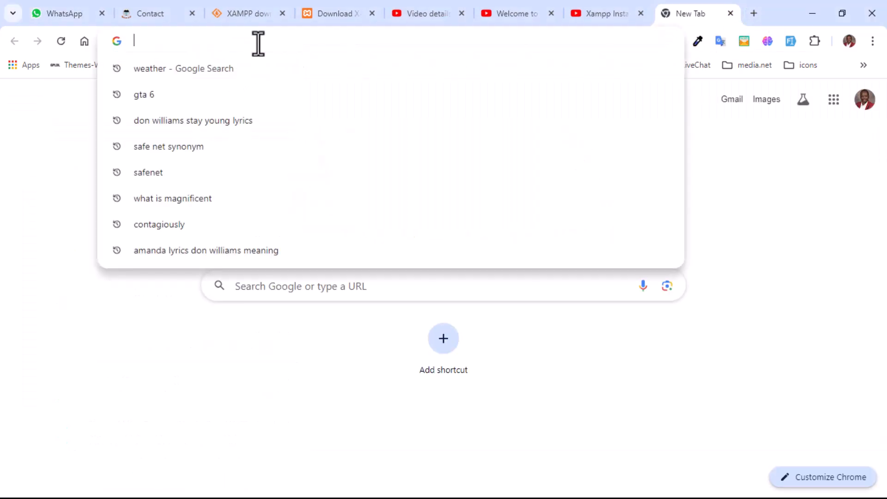
{"action": "type", "text": "https://getcomposer.org/download/"}
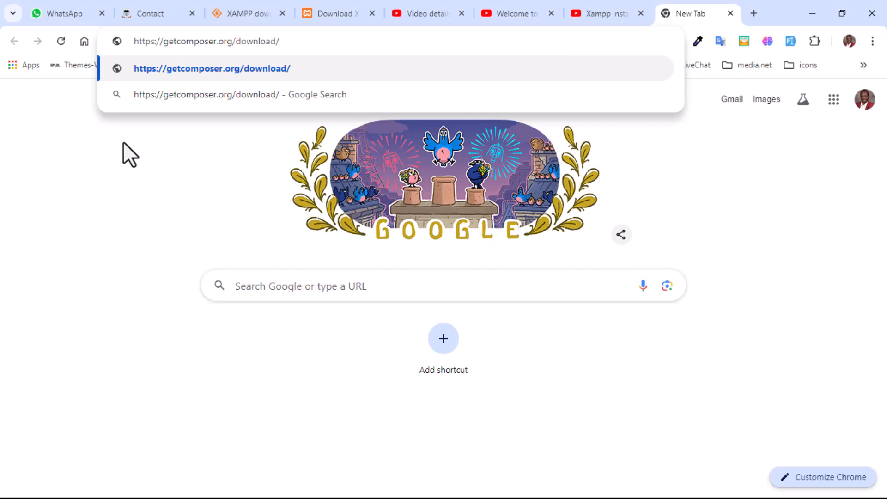
{"action": "key", "text": "Return"}
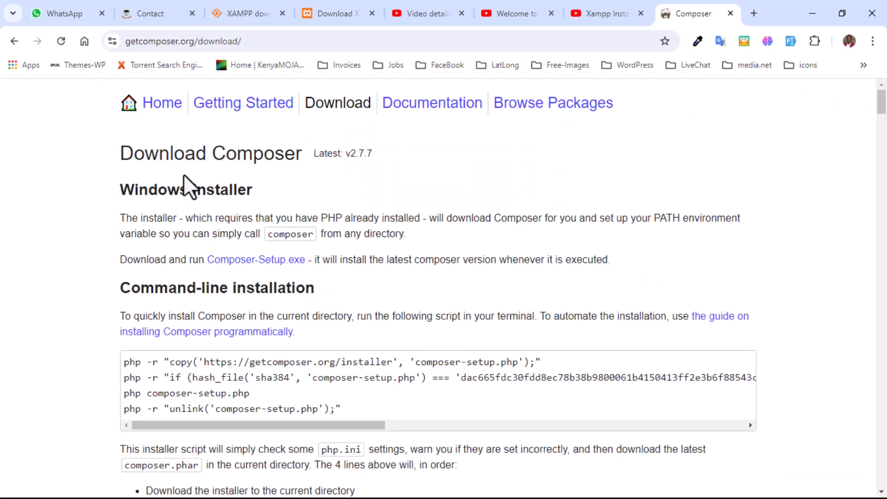
{"action": "scroll", "coordinate": [240, 194], "scroll_direction": "down", "scroll_amount": 6}
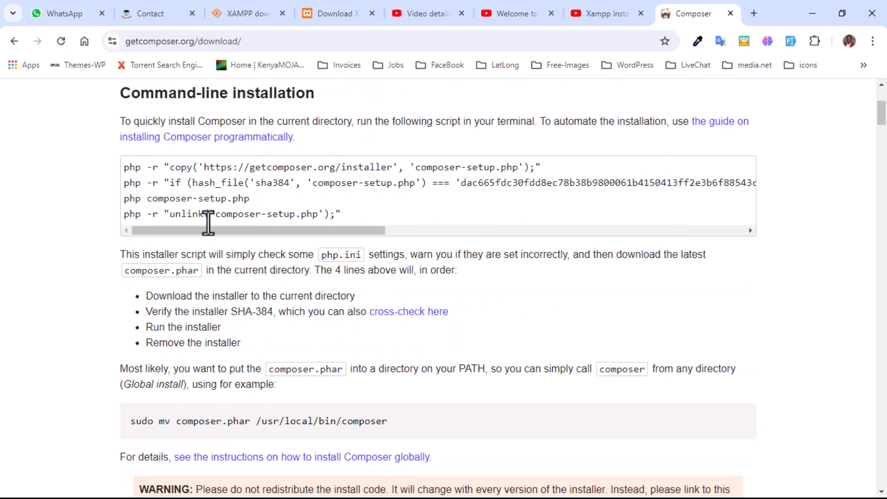
{"action": "scroll", "coordinate": [137, 266], "scroll_direction": "down", "scroll_amount": 3}
{"action": "scroll", "coordinate": [141, 263], "scroll_direction": "down", "scroll_amount": 4}
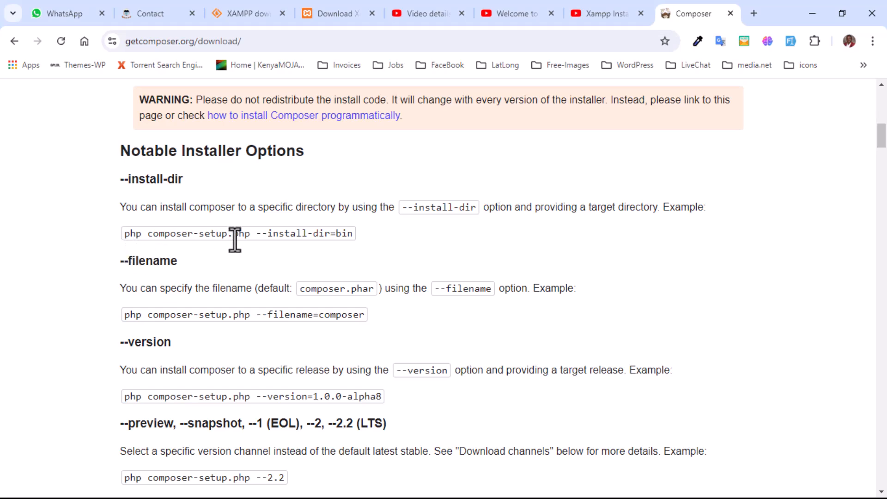
{"action": "scroll", "coordinate": [238, 237], "scroll_direction": "up", "scroll_amount": 15}
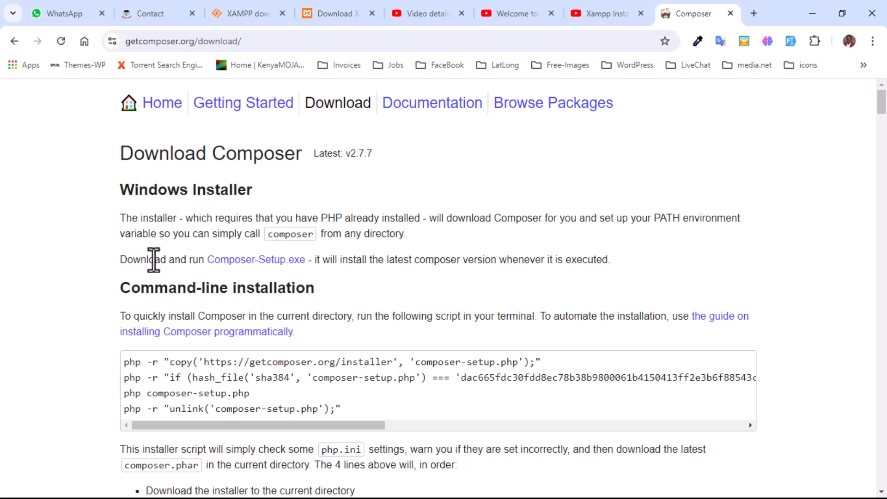
Download Composer-Setup.exe (1.71 MB) through IDM and launch the installer
{"action": "left_click", "coordinate": [260, 264]}
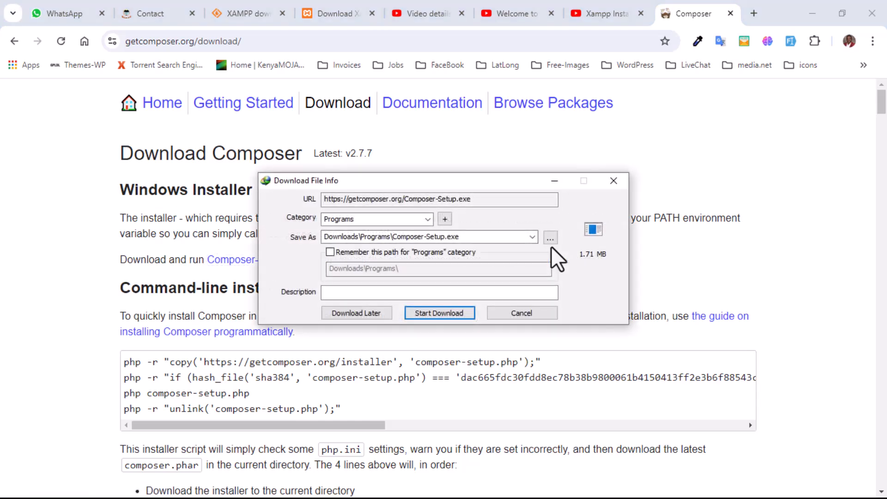
{"action": "left_click", "coordinate": [443, 312]}
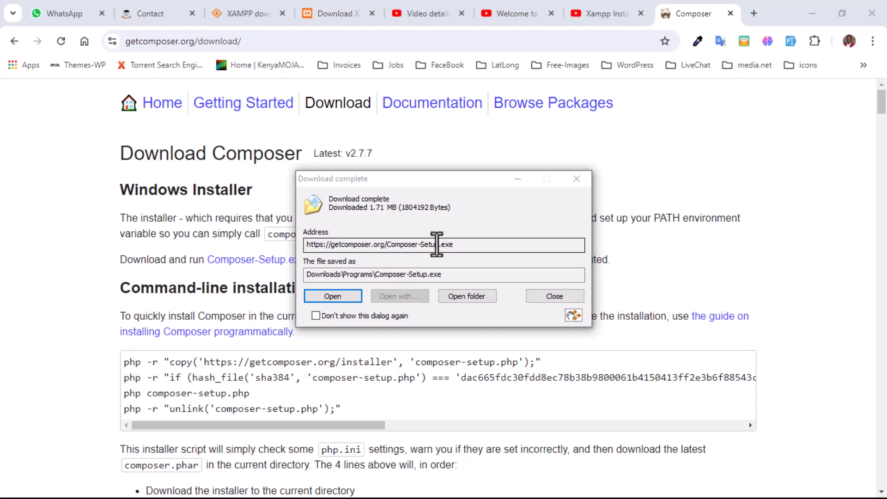
{"action": "left_click", "coordinate": [345, 300]}
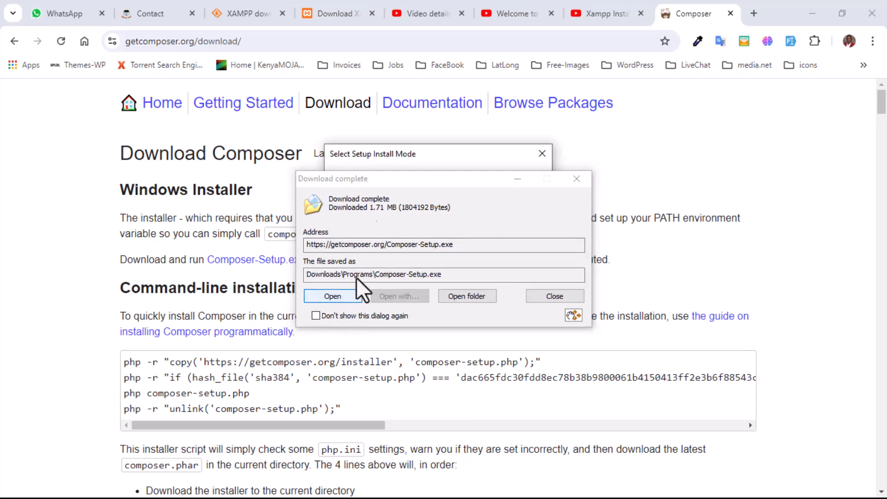
{"action": "left_click", "coordinate": [517, 179]}
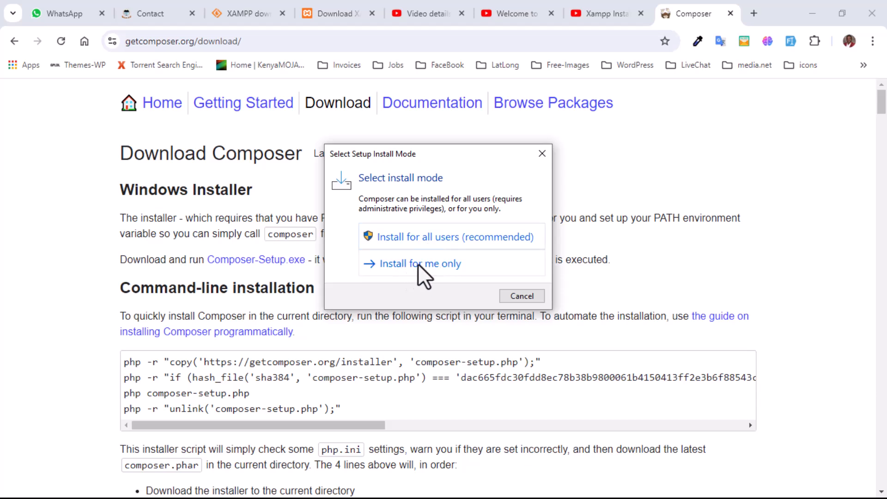
Install for all users with C:\xampp\php\php.exe as PHP, hitting the openssl already-loaded error
{"action": "left_click", "coordinate": [440, 242]}
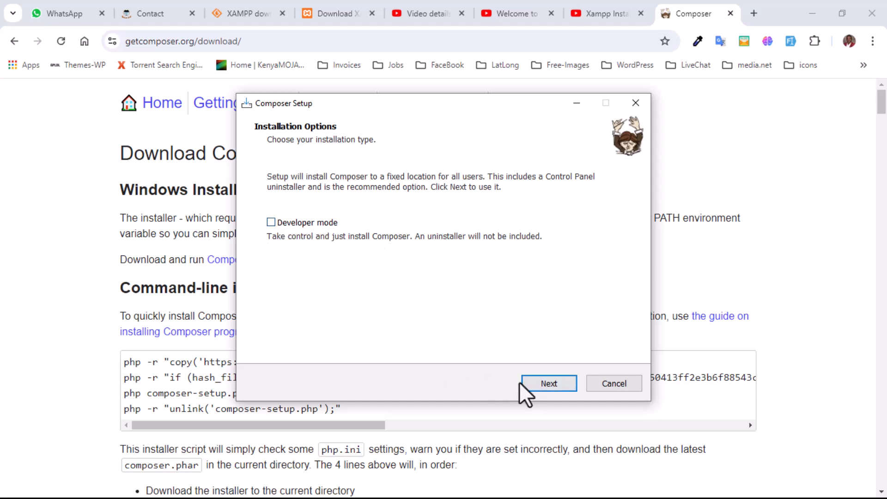
{"action": "left_click", "coordinate": [537, 382]}
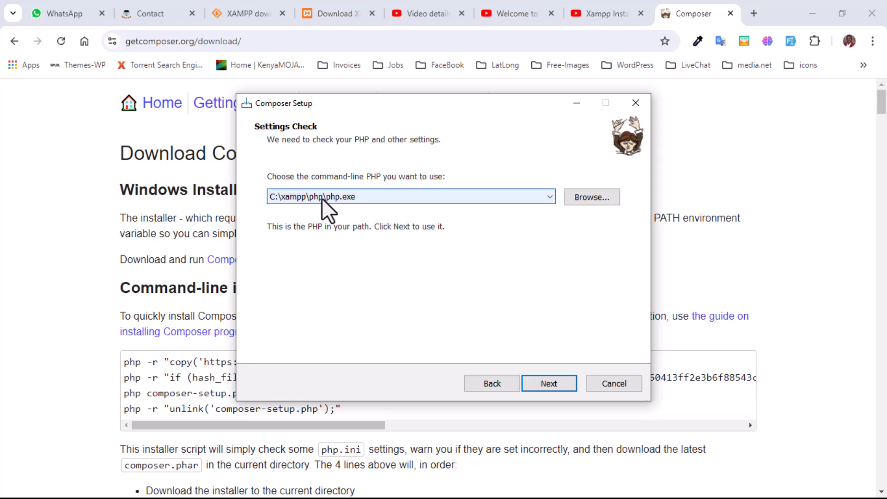
{"action": "left_click", "coordinate": [396, 198]}
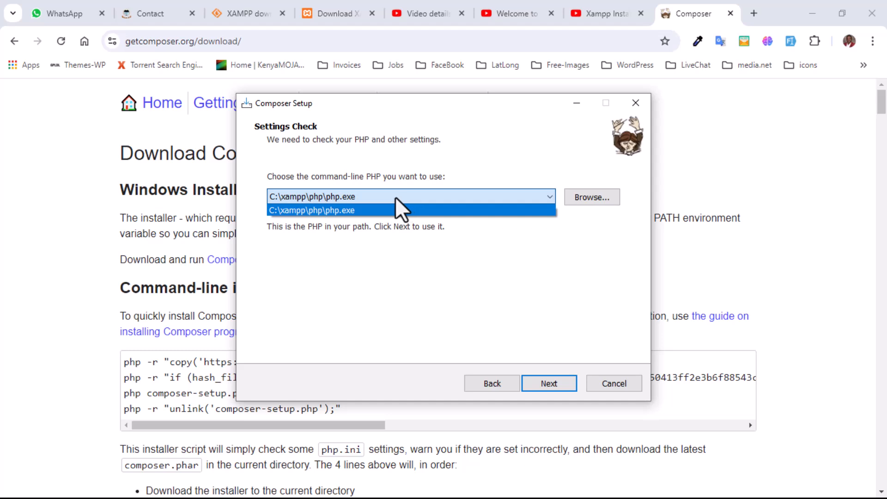
{"action": "left_click", "coordinate": [395, 197]}
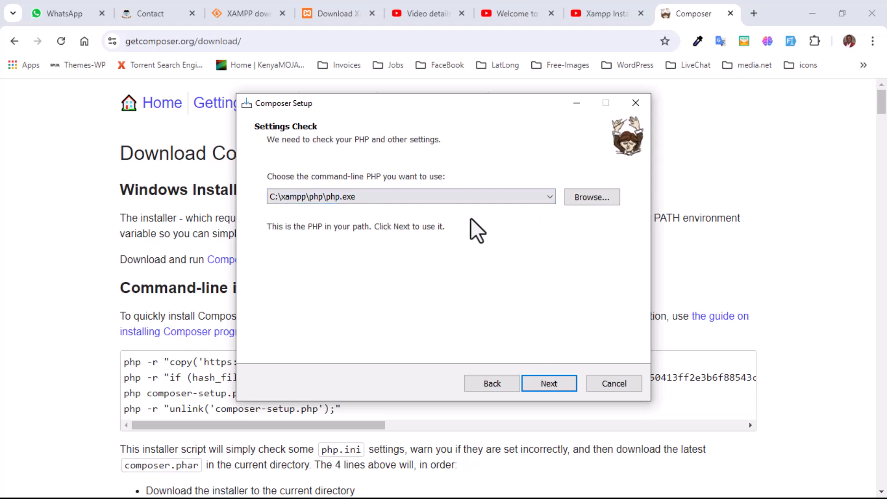
{"action": "left_click", "coordinate": [550, 382]}
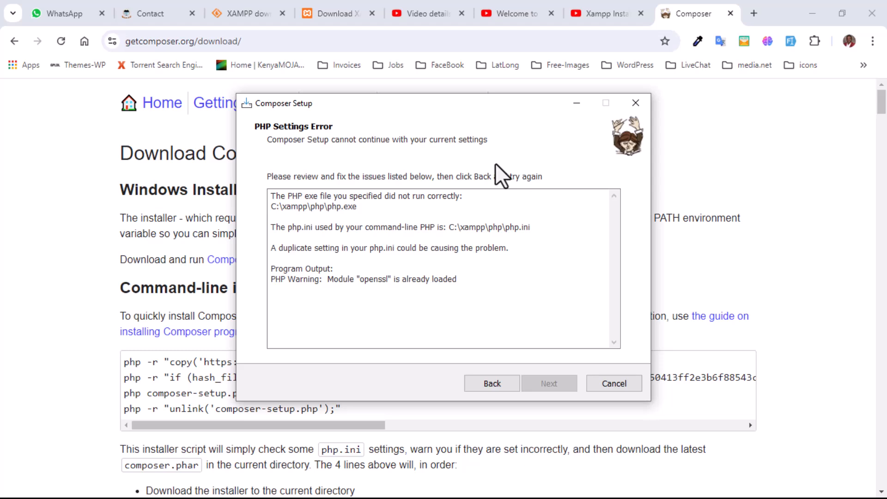
Cancel the failed Composer Setup and dismiss the Run prompt without running anything
{"action": "left_click", "coordinate": [615, 384]}
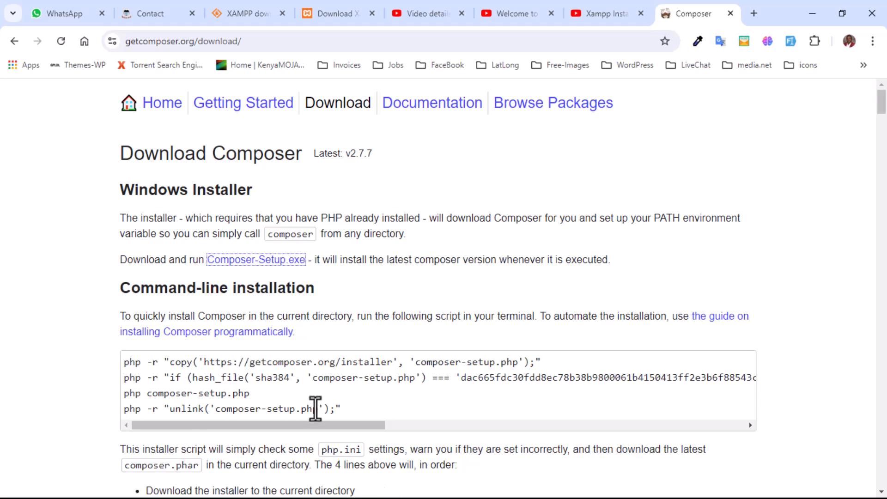
{"action": "key", "text": "super+r"}
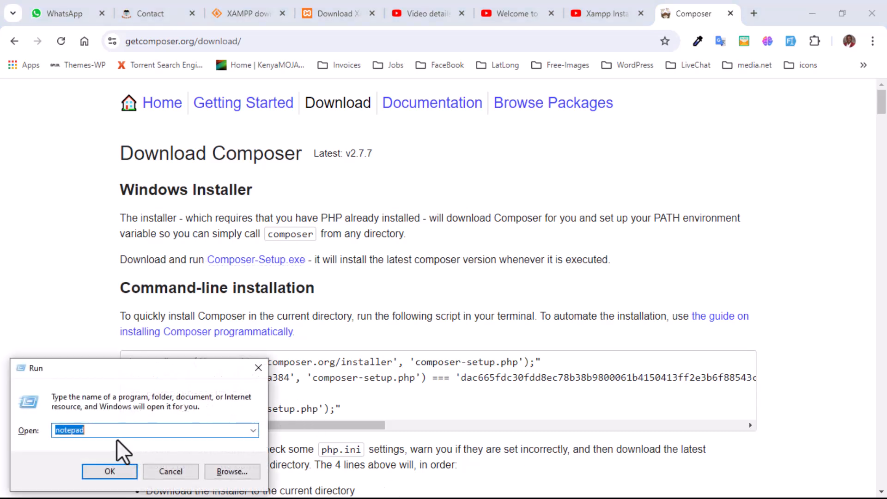
{"action": "type", "text": "ba"}
{"action": "key", "text": "BackSpace"}
{"action": "key", "text": "BackSpace"}
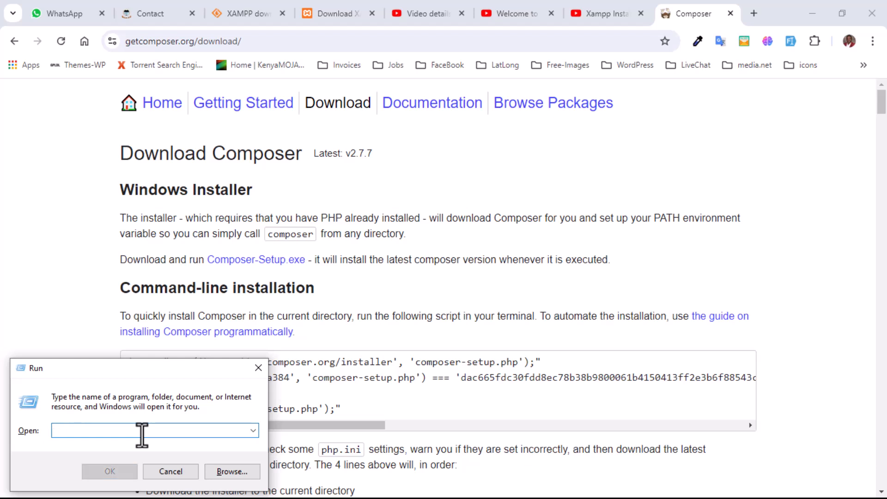
{"action": "left_click", "coordinate": [257, 367]}
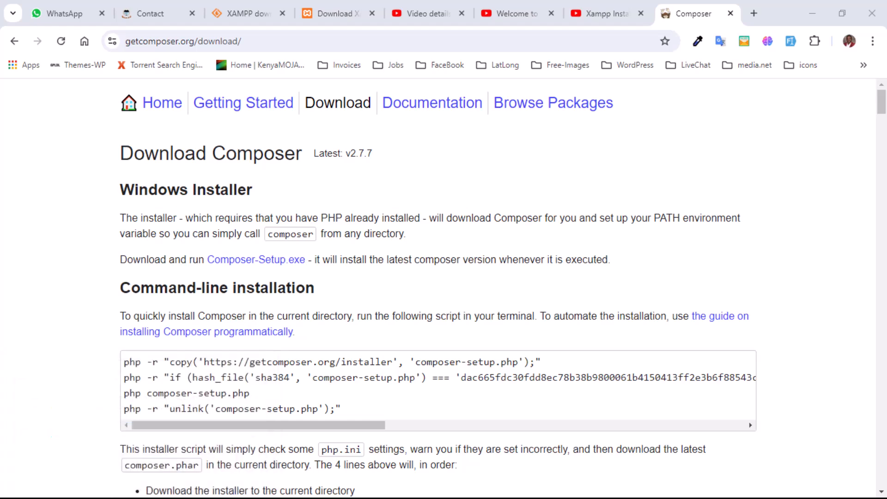
{"action": "key", "text": "super"}
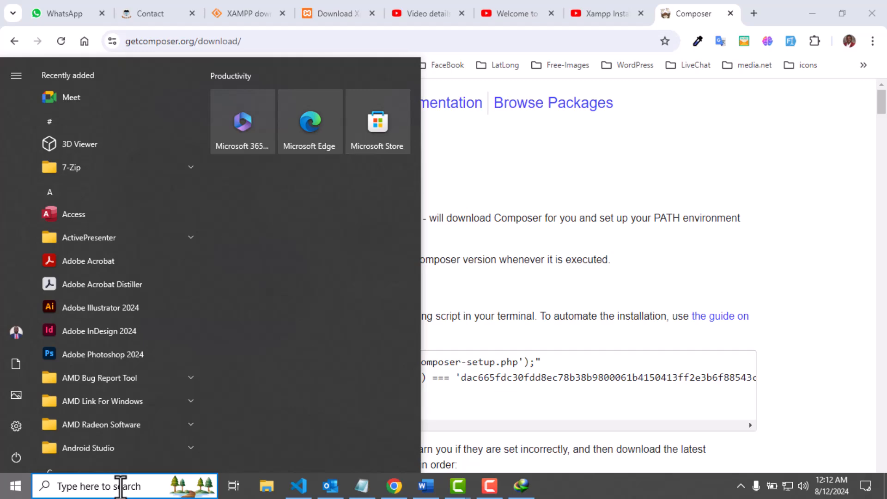
Launch Git Bash from the Start search and centre its window
{"action": "type", "text": "git"}
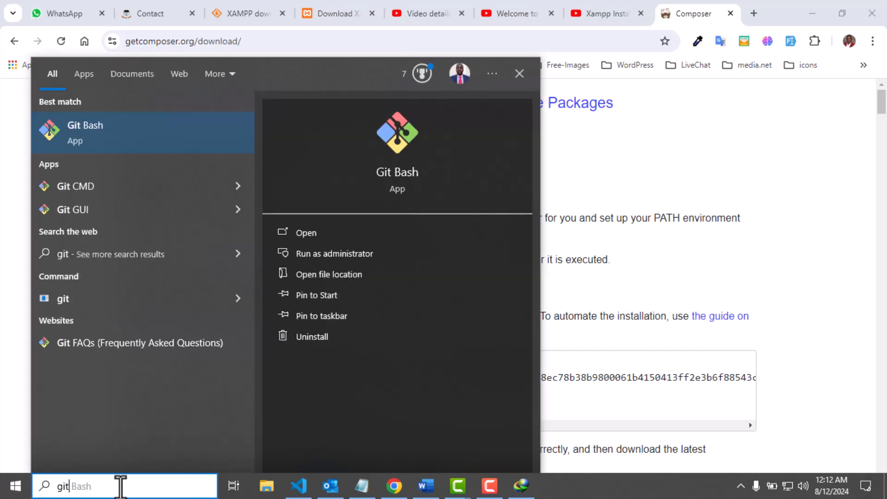
{"action": "left_click", "coordinate": [146, 143]}
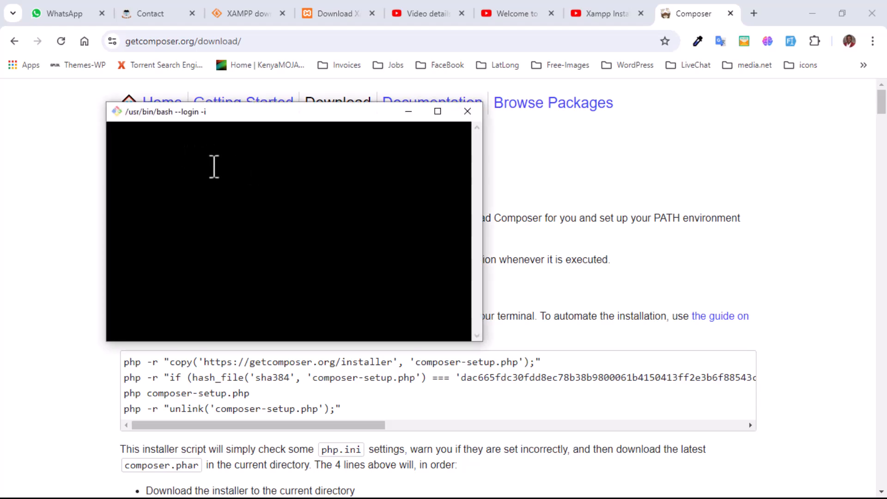
{"action": "left_click_drag", "start_coordinate": [236, 121], "coordinate": [390, 172]}
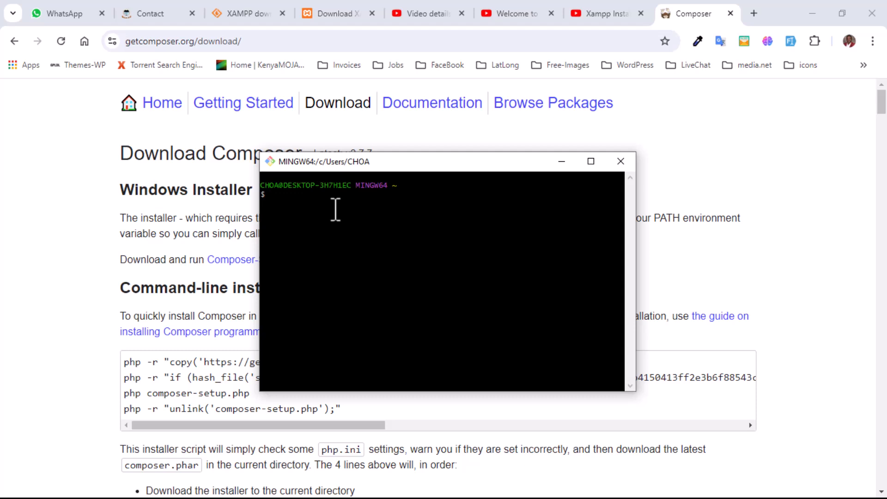
Run composer --version, confirming Composer 2.7.2 on PHP 8.2.4, then minimize to the desktop
{"action": "type", "text": "composer --"}
{"action": "type", "text": "version"}
{"action": "key", "text": "Return"}
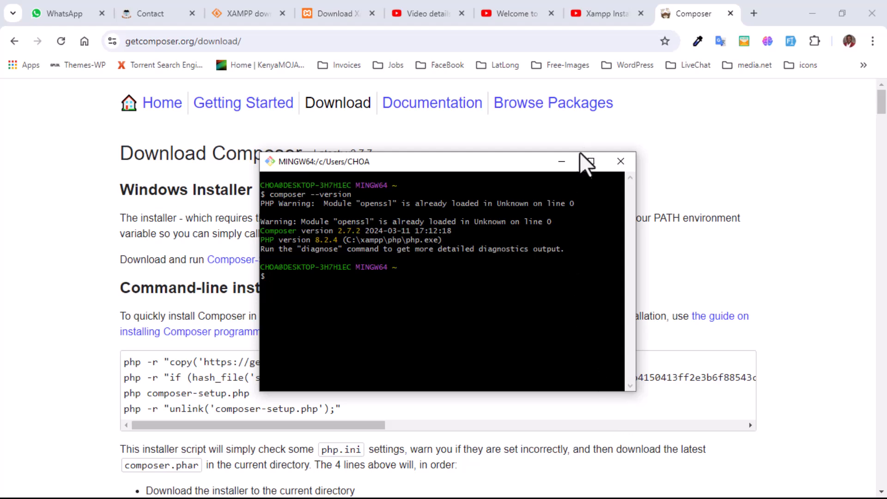
{"action": "left_click", "coordinate": [561, 162]}
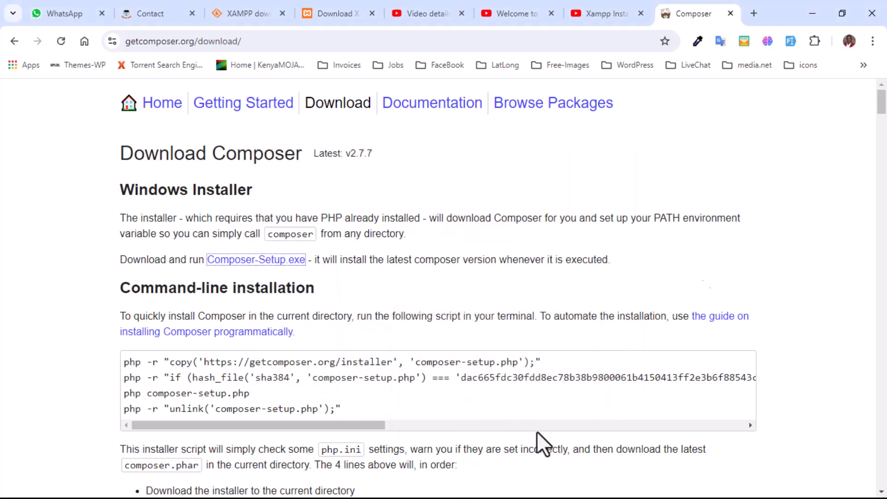
{"action": "left_click", "coordinate": [815, 9]}
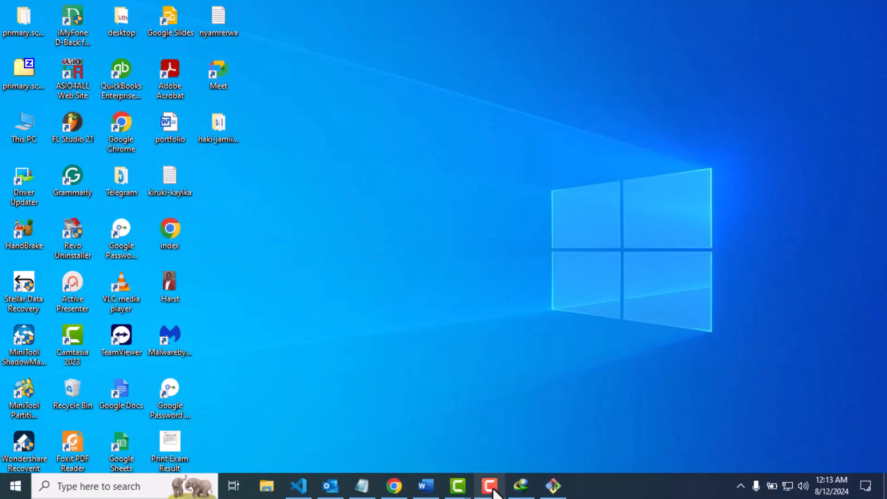